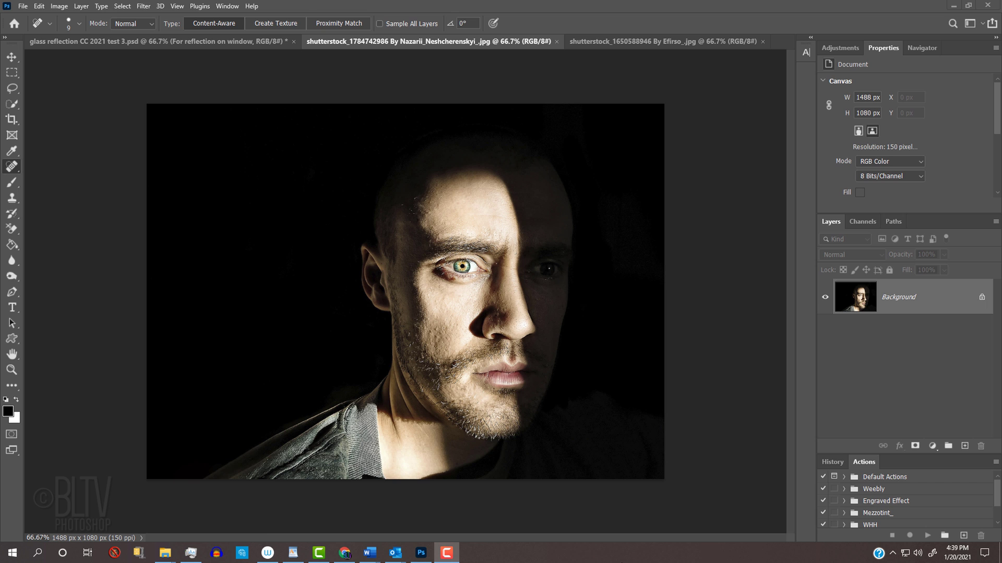
Step: Drag the sunset bridge photo onto the portrait document with the Move tool to create Layer 1
{"action": "left_click", "coordinate": [657, 46]}
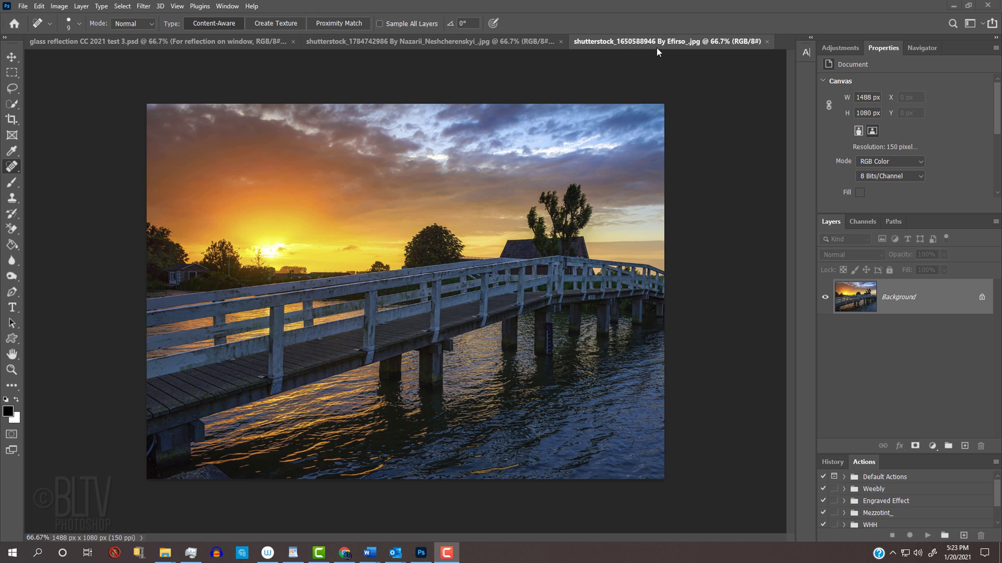
{"action": "key", "text": "v"}
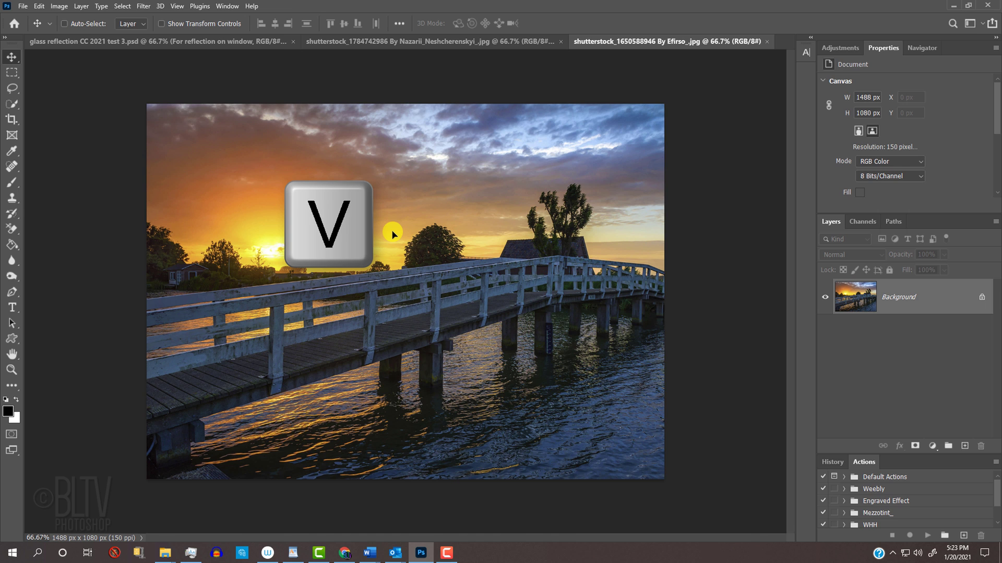
{"action": "left_click", "coordinate": [412, 42]}
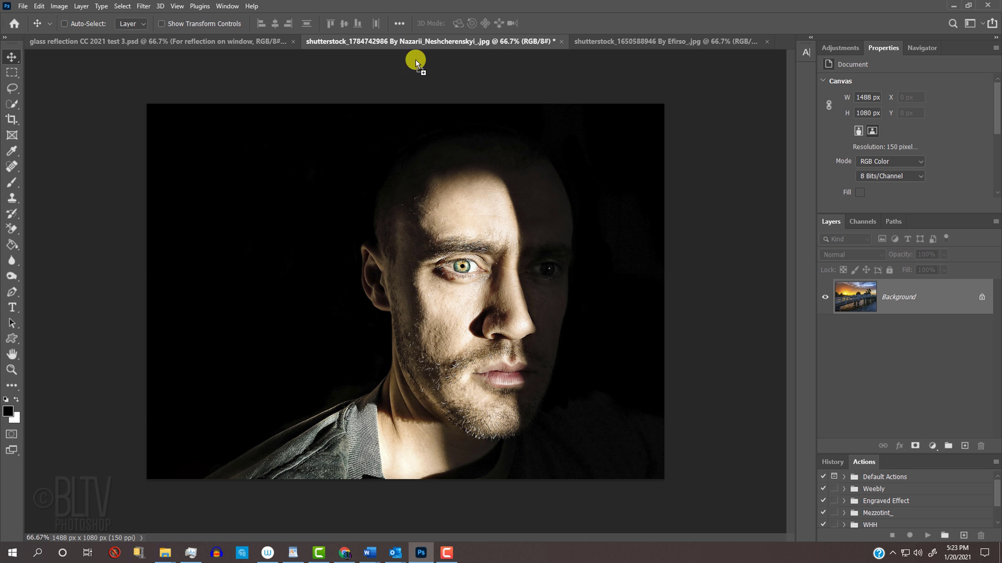
{"action": "left_click_drag", "start_coordinate": [405, 320], "coordinate": [405, 320]}
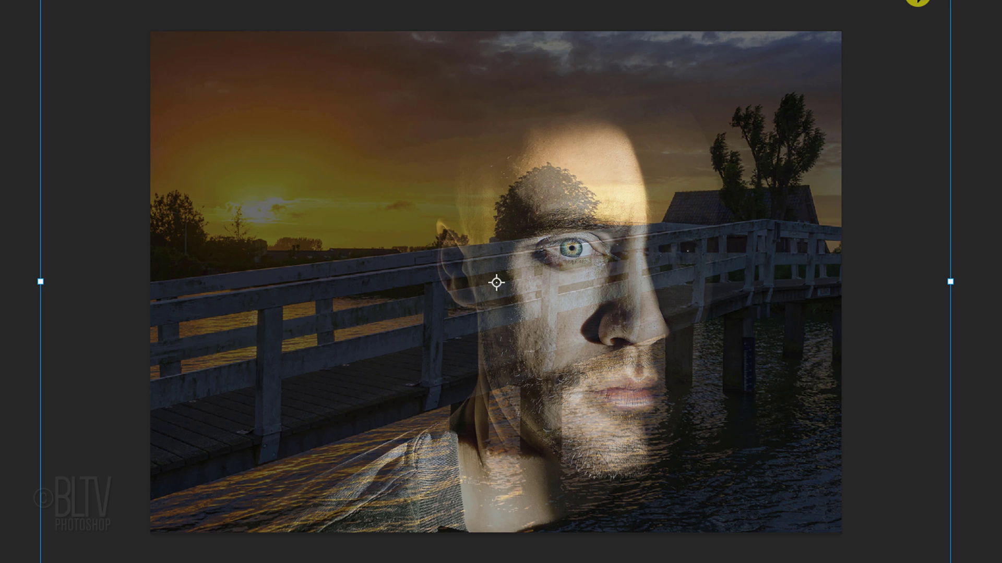
{"action": "key", "text": "alt"}
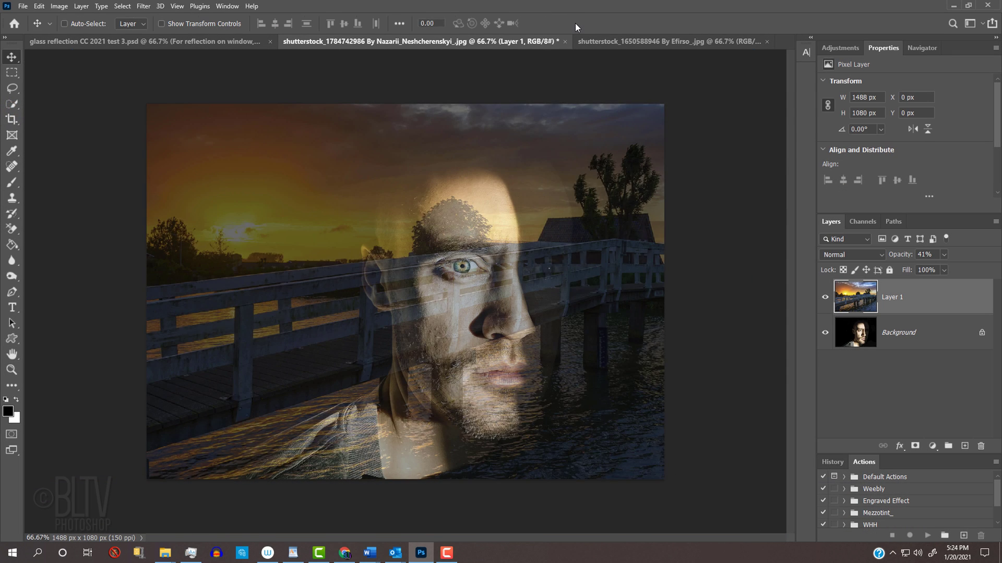
{"action": "left_click", "coordinate": [482, 111]}
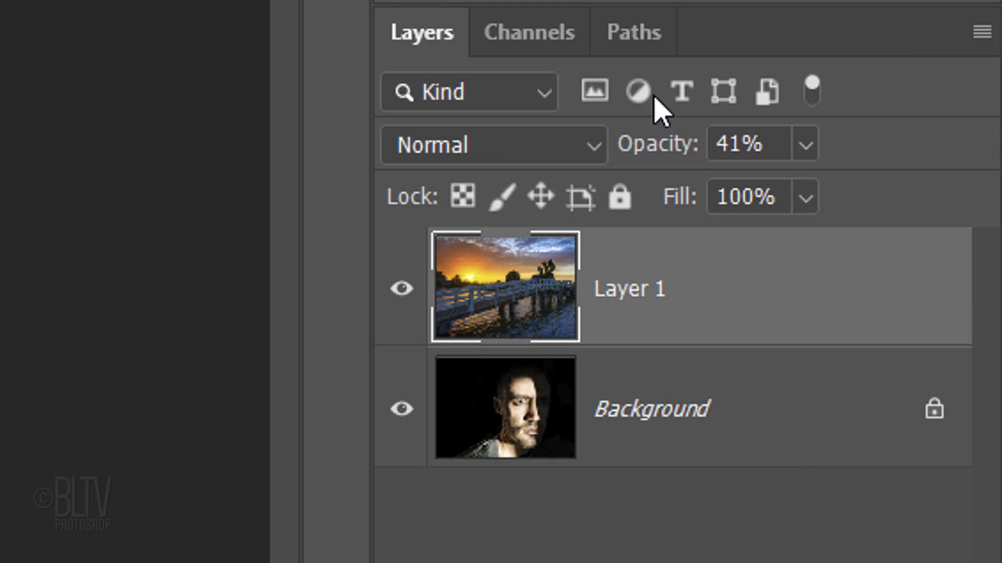
{"action": "left_click_drag", "start_coordinate": [943, 256], "coordinate": [990, 277]}
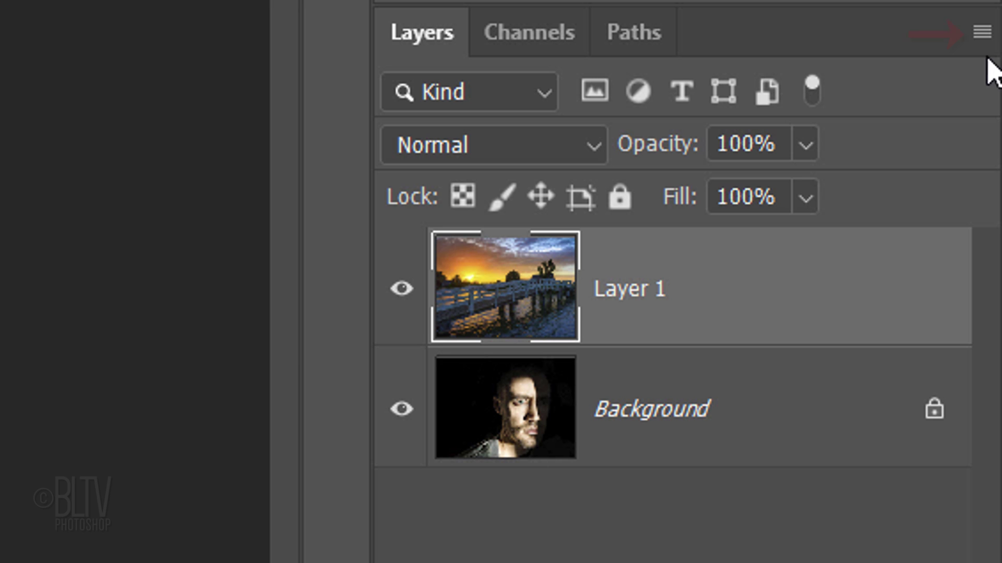
Step: Convert Layer 1, the bridge photo, to a smart object from the Layers panel menu
{"action": "left_click", "coordinate": [980, 34]}
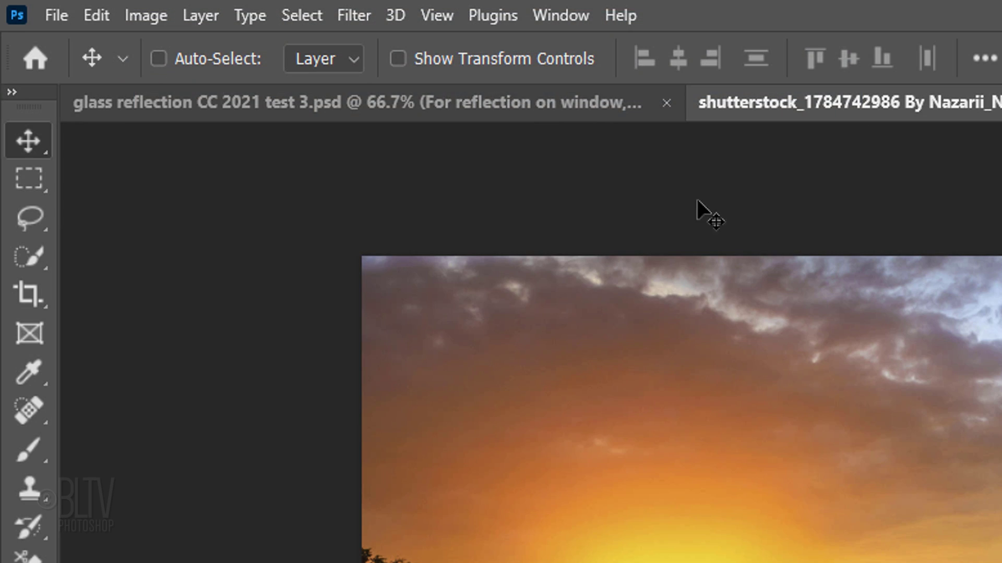
Step: Start a Blur Gallery Tilt-Shift on the bridge layer with Blur 15 px and Distortion 0%
{"action": "left_click", "coordinate": [352, 18]}
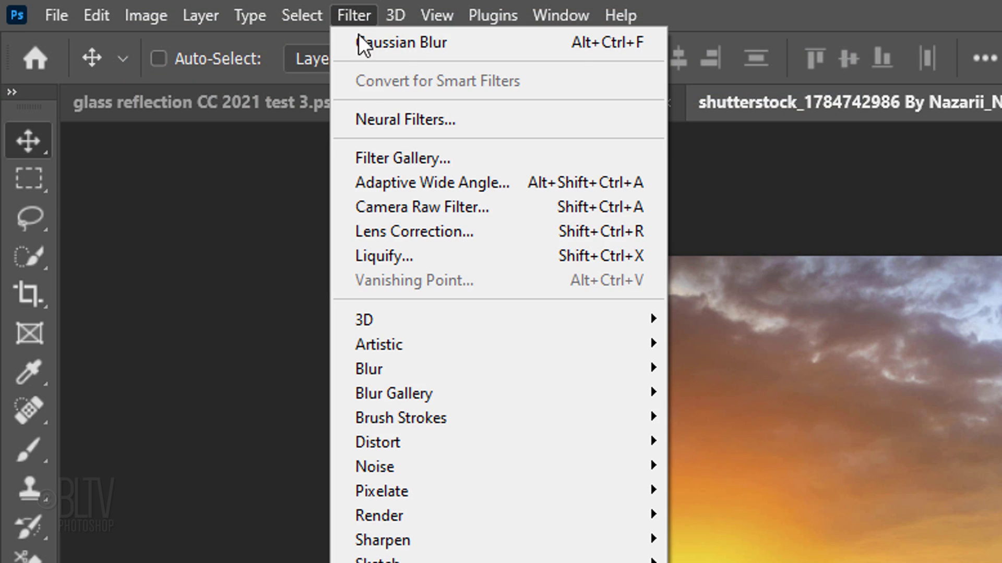
{"action": "mouse_move", "coordinate": [376, 392]}
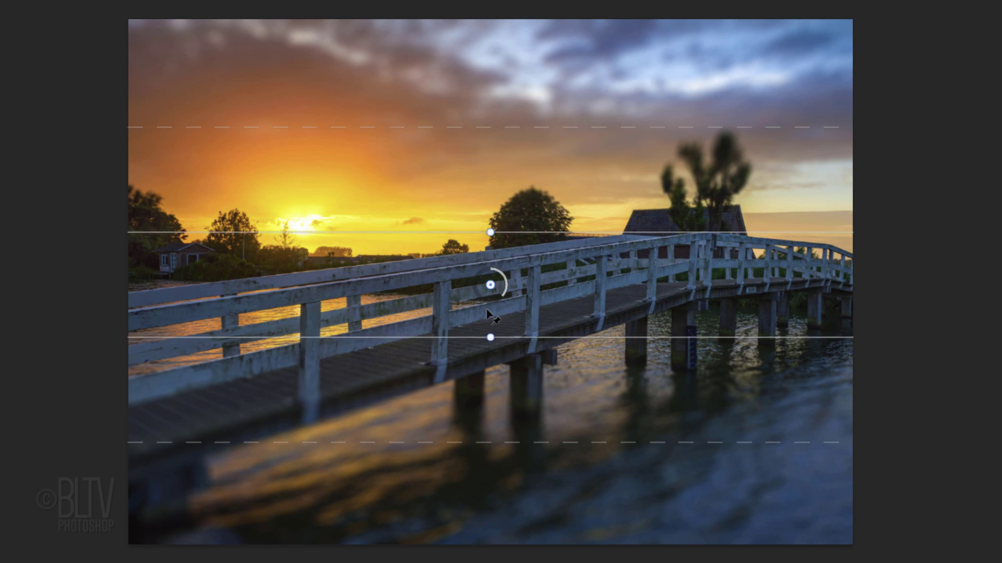
Step: Move the tilt-shift sharp band onto the water, set the blur to 14 px, and commit
{"action": "left_click_drag", "start_coordinate": [492, 284], "coordinate": [475, 522]}
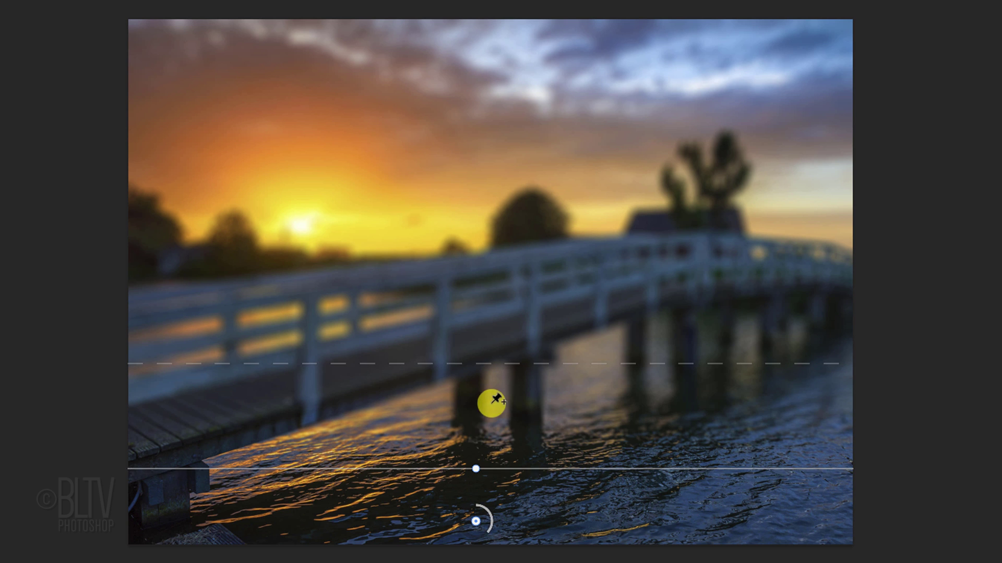
{"action": "left_click_drag", "start_coordinate": [476, 363], "coordinate": [478, 307]}
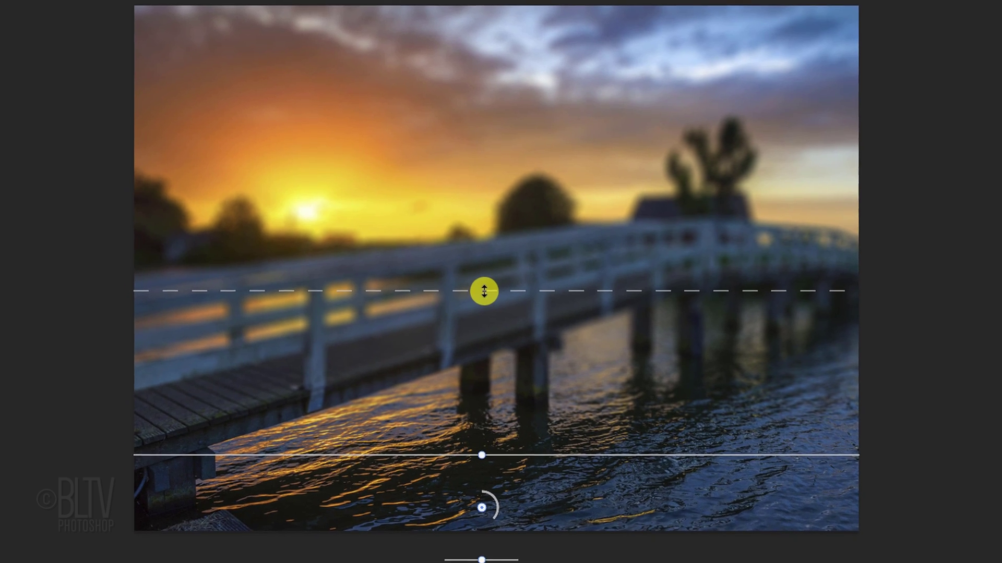
{"action": "mouse_move", "coordinate": [496, 492]}
{"action": "left_mouse_down"}
{"action": "mouse_move", "coordinate": [502, 505]}
{"action": "mouse_move", "coordinate": [498, 487]}
{"action": "mouse_move", "coordinate": [492, 510]}
{"action": "mouse_move", "coordinate": [494, 498]}
{"action": "left_mouse_up"}
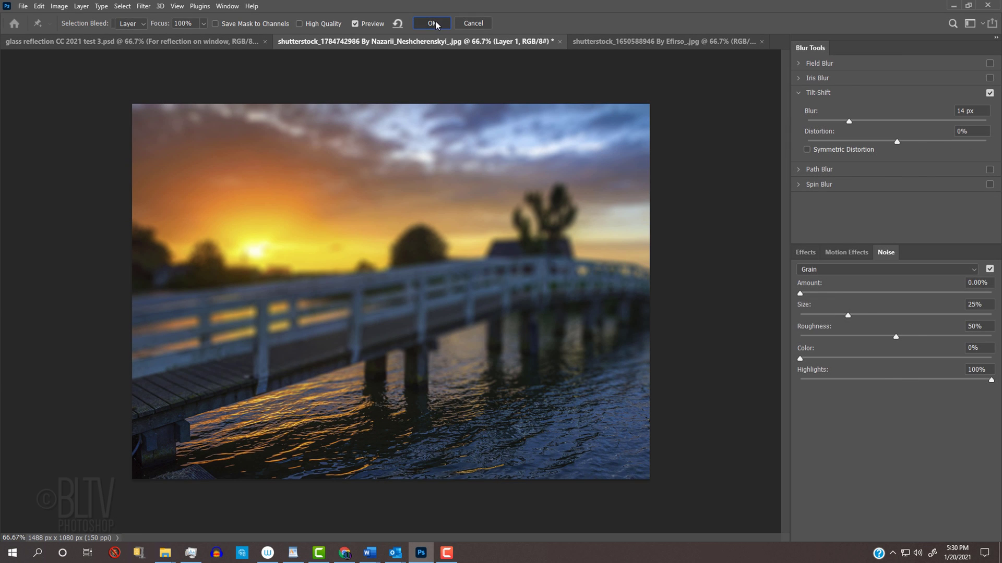
{"action": "left_click", "coordinate": [543, 94]}
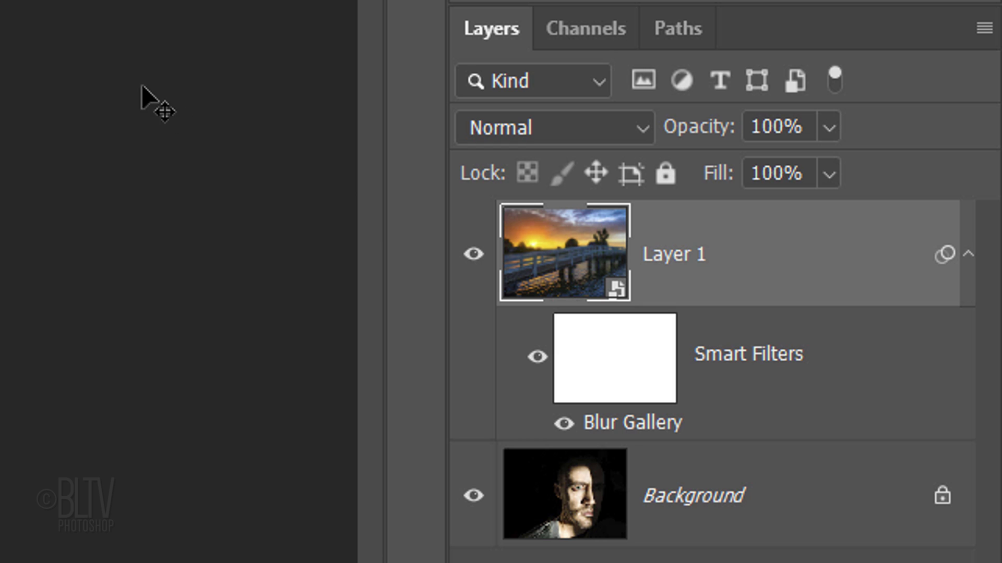
Step: Target the Smart Filters mask and set the Brush Tool to 35 px size, 0% hardness
{"action": "left_click", "coordinate": [604, 381]}
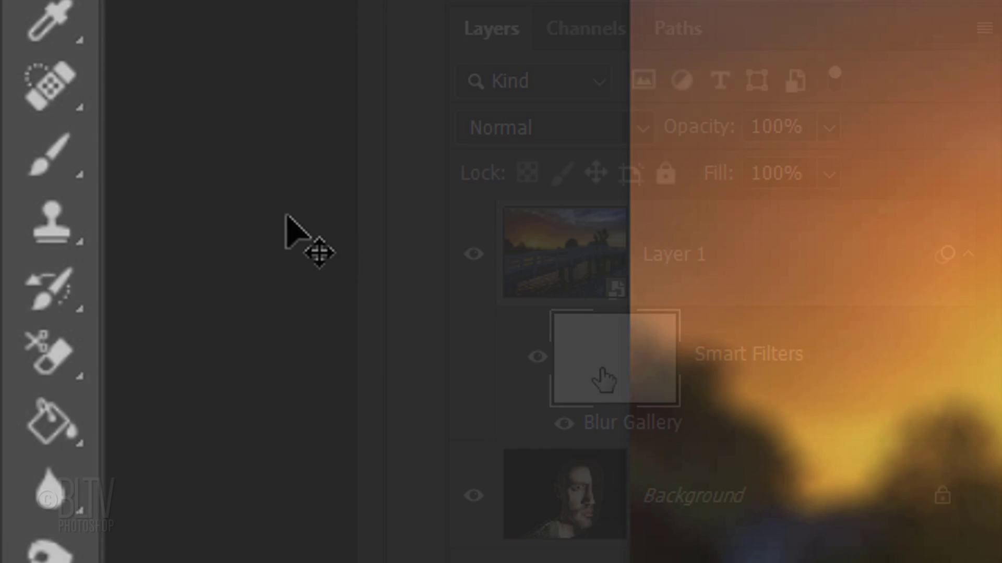
{"action": "right_click", "coordinate": [62, 159]}
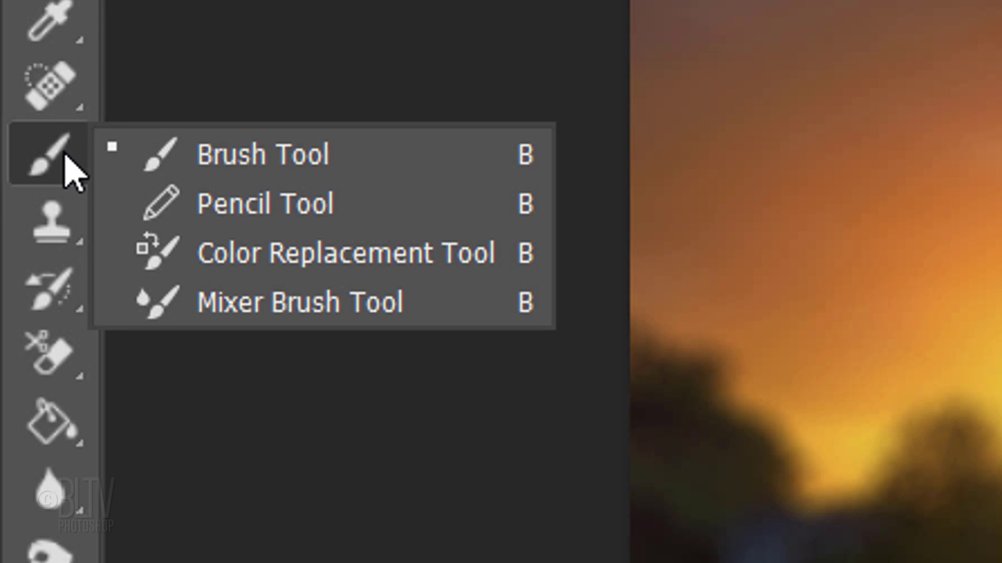
{"action": "left_click", "coordinate": [260, 156]}
{"action": "left_click", "coordinate": [223, 69]}
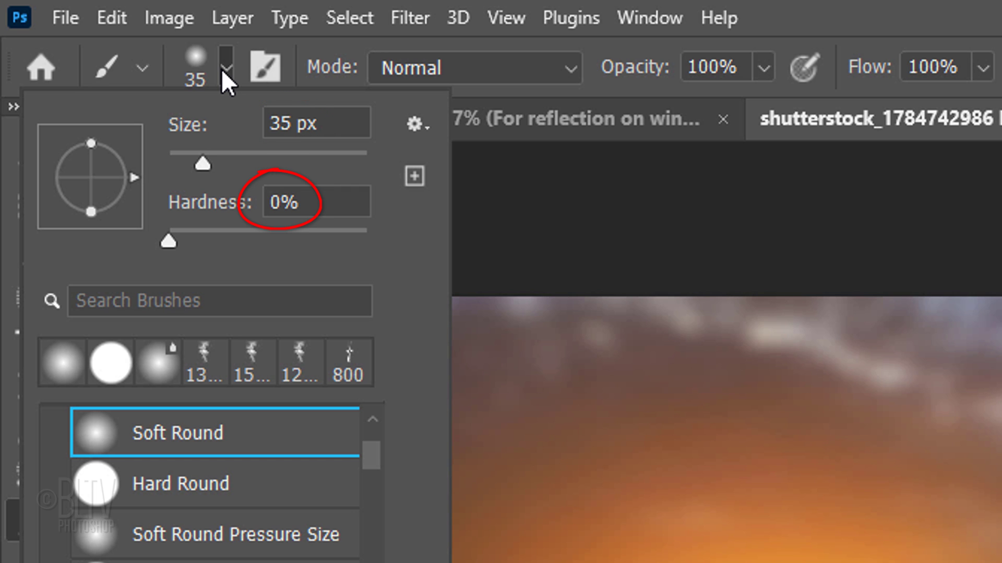
{"action": "left_click", "coordinate": [221, 69]}
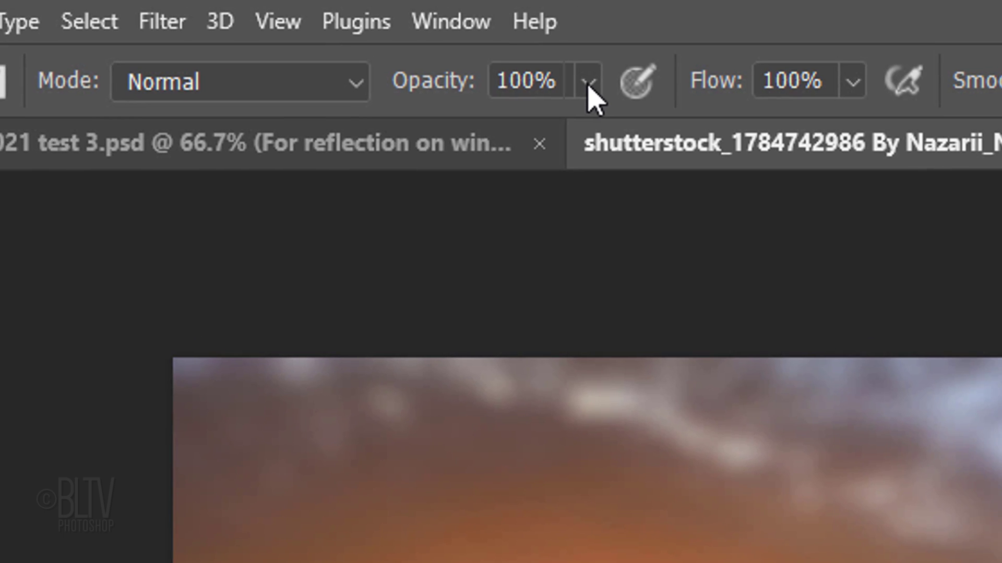
{"action": "left_click", "coordinate": [589, 83]}
Step: Paint black at 35% opacity over the bridge railing on the mask, then convert Layer 1 to a smart object
{"action": "left_click_drag", "start_coordinate": [589, 122], "coordinate": [478, 130]}
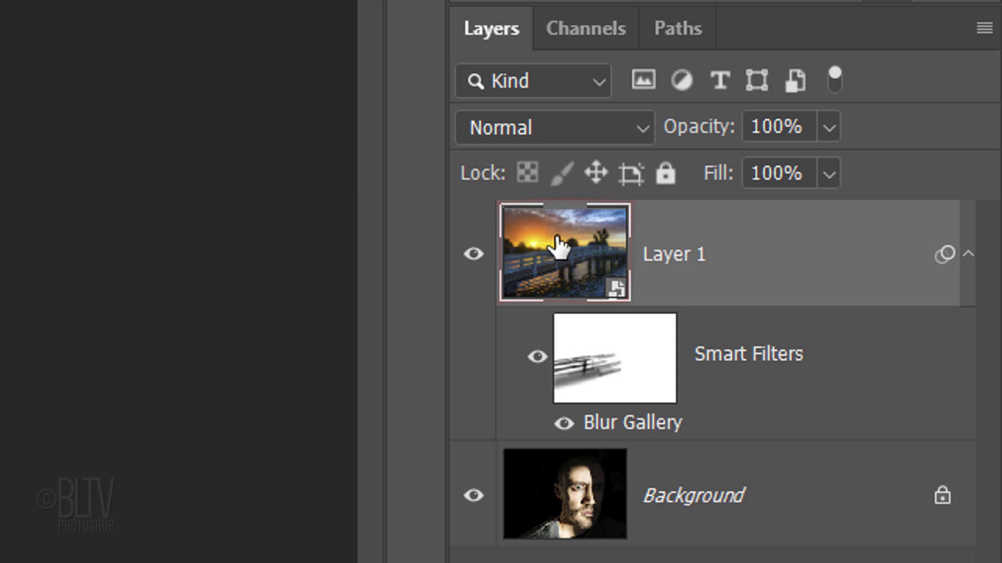
{"action": "left_click", "coordinate": [984, 27]}
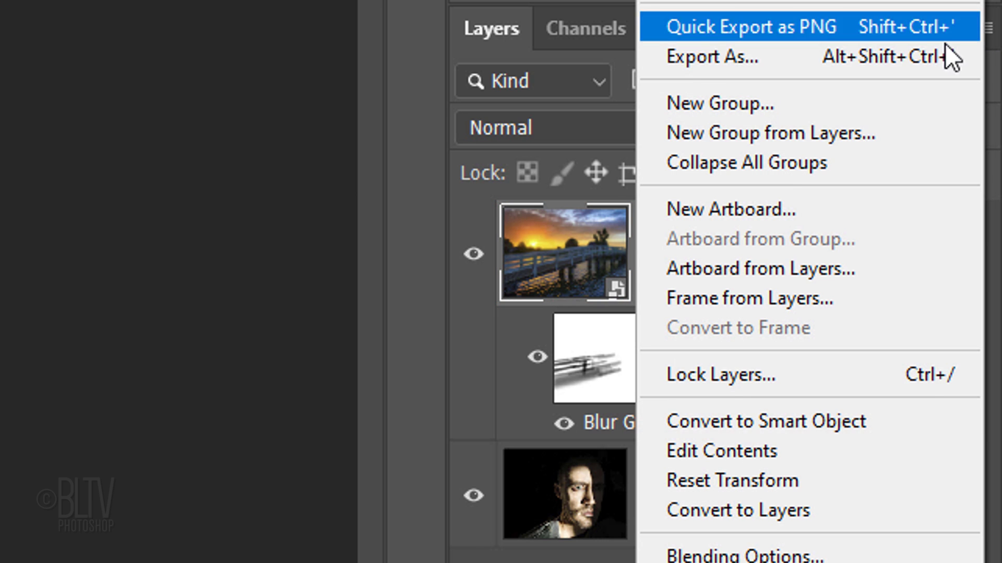
{"action": "left_click", "coordinate": [709, 422]}
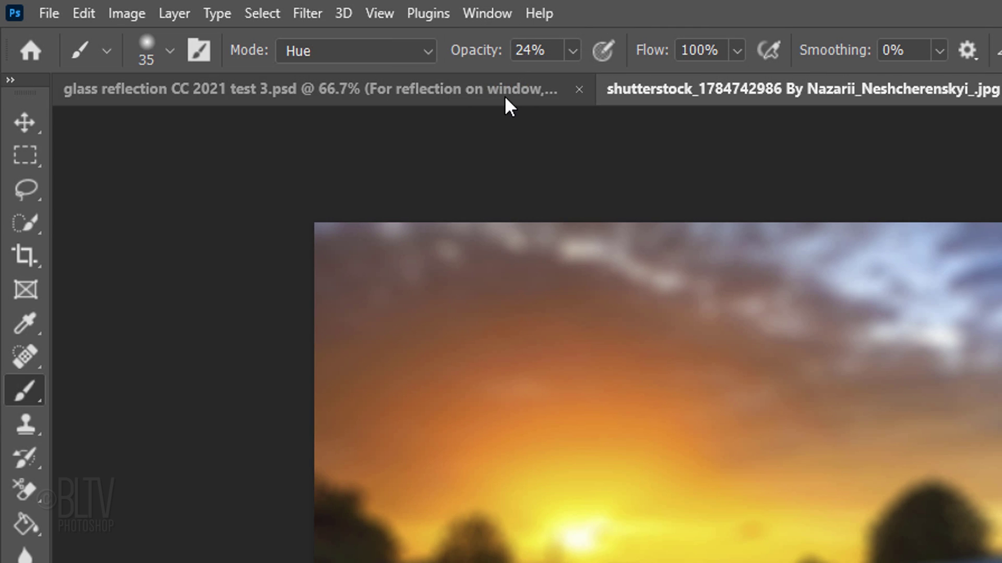
Step: Apply a Gaussian Blur with a 3.0 pixel radius to the bridge smart object
{"action": "left_click", "coordinate": [313, 14]}
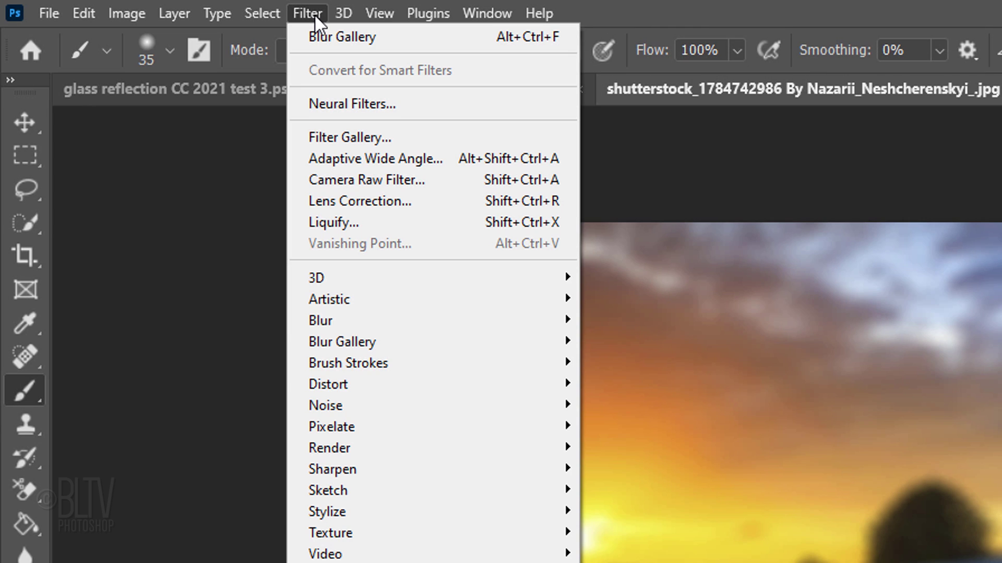
{"action": "mouse_move", "coordinate": [321, 320]}
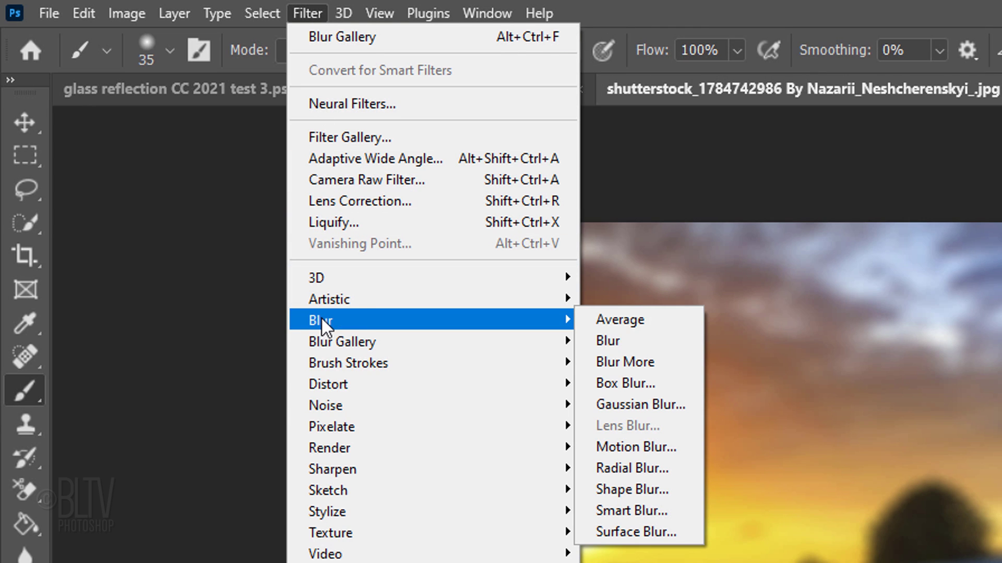
{"action": "left_click", "coordinate": [627, 404]}
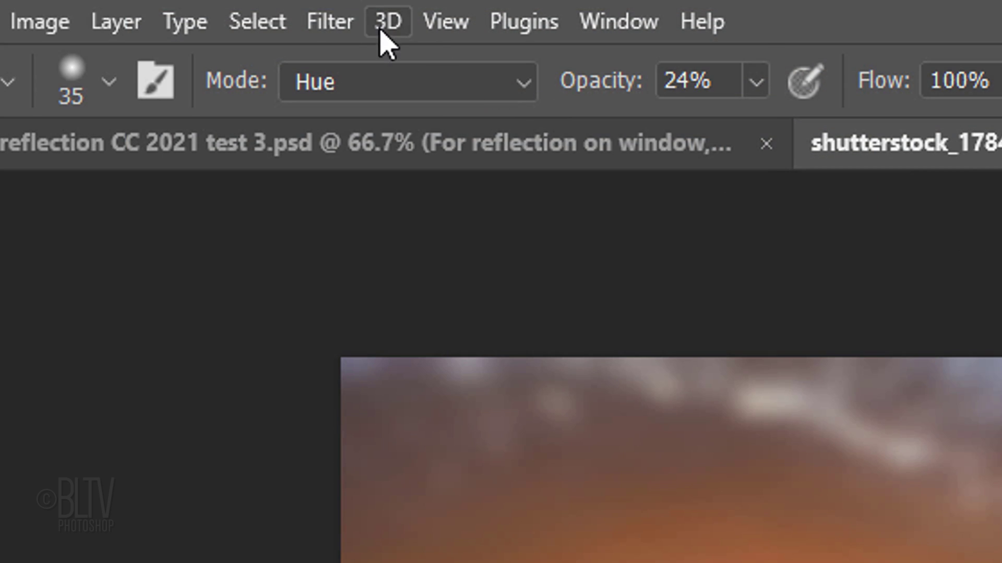
Step: Add a Camera Raw Filter to the bridge layer with Dehaze raised to +67
{"action": "left_click", "coordinate": [337, 29]}
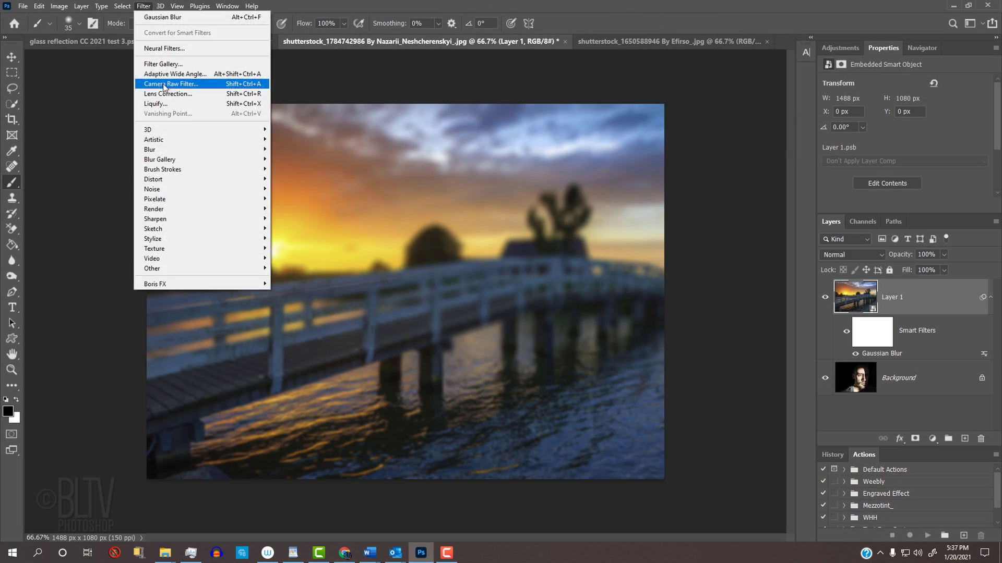
{"action": "left_click", "coordinate": [383, 290]}
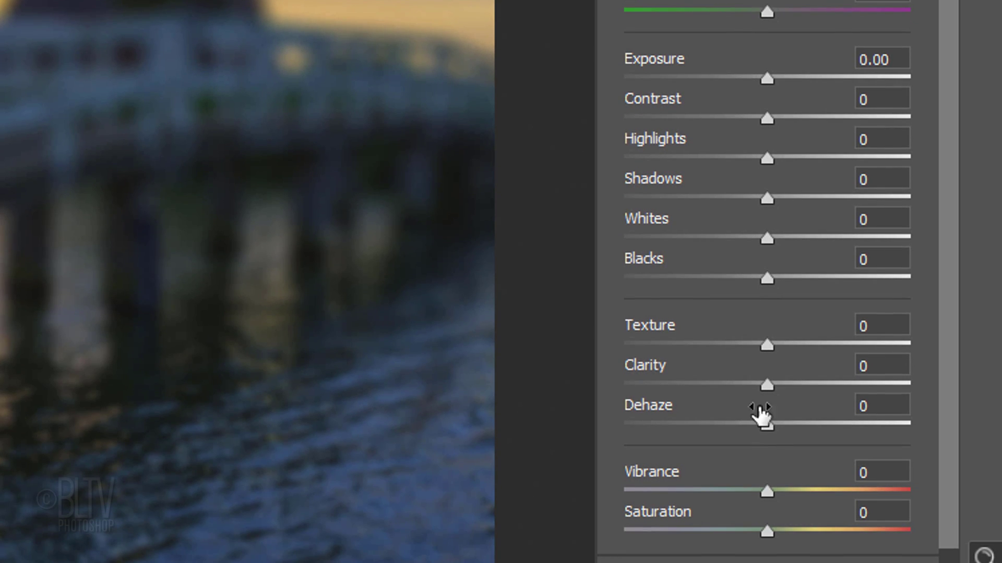
{"action": "left_click_drag", "start_coordinate": [770, 427], "coordinate": [867, 415]}
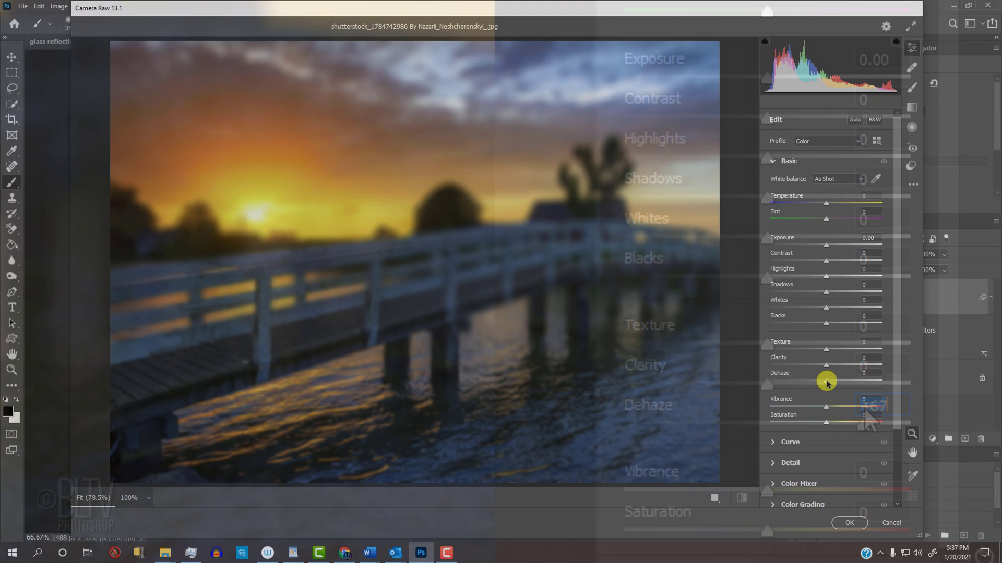
{"action": "left_click", "coordinate": [864, 407]}
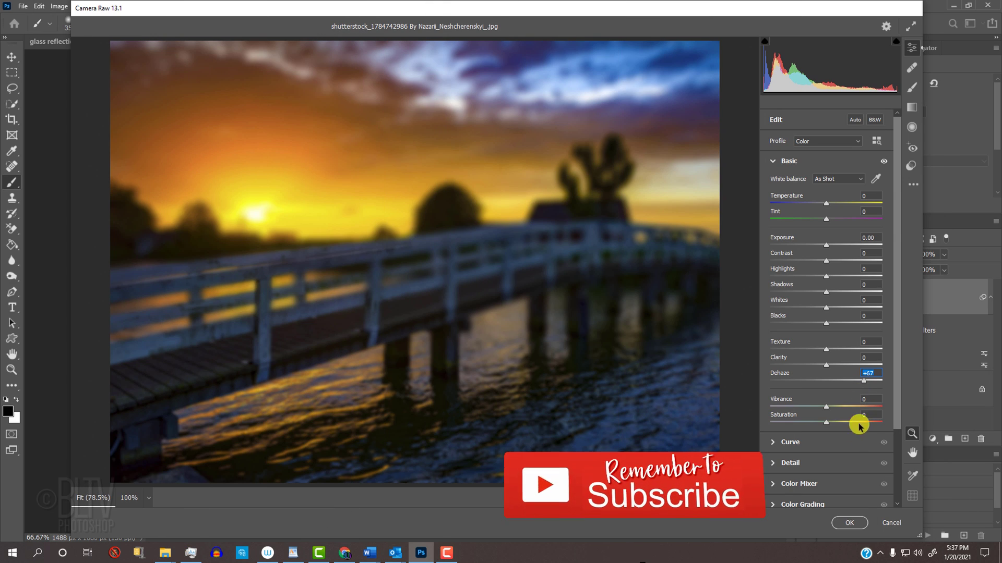
Step: Confirm the Camera Raw filter, hide Layer 1, and convert the portrait Background into smart object Layer 0
{"action": "left_click", "coordinate": [849, 521]}
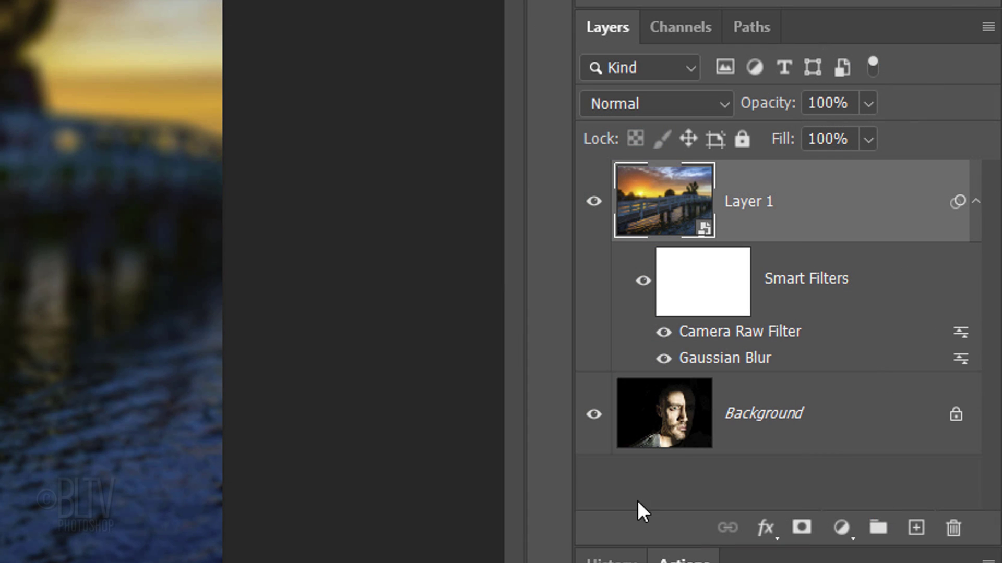
{"action": "left_click", "coordinate": [593, 201]}
{"action": "left_click", "coordinate": [594, 201]}
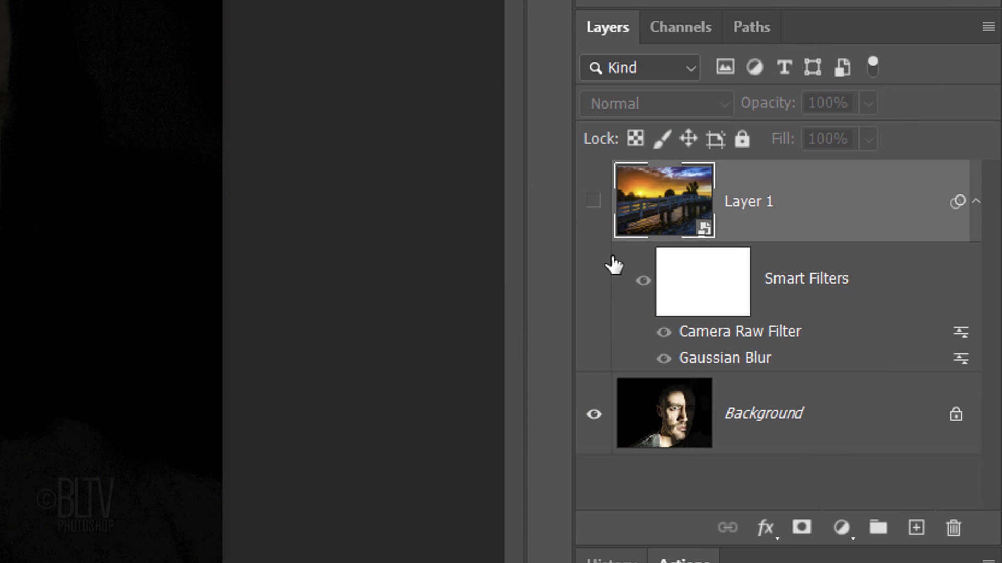
{"action": "left_click", "coordinate": [656, 412]}
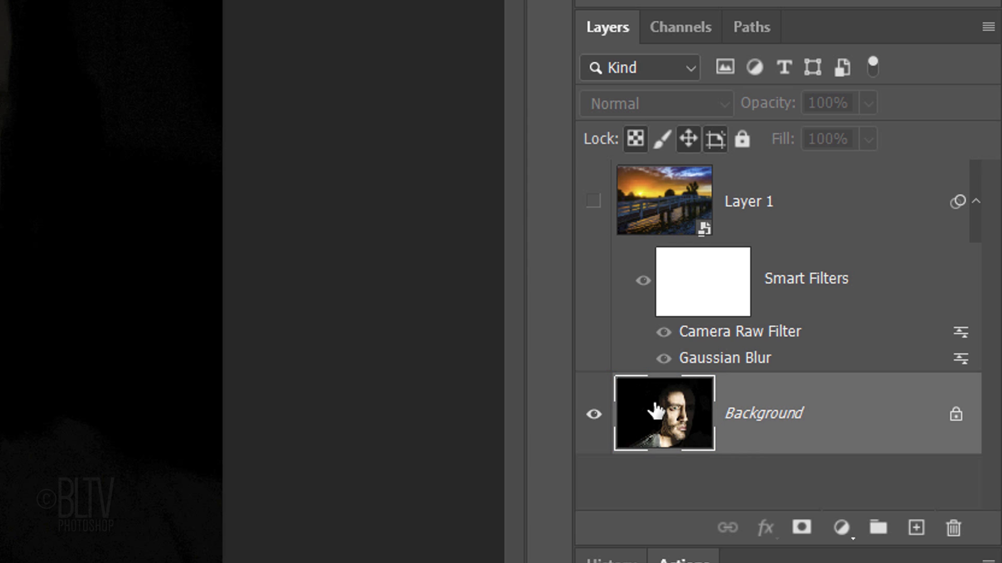
{"action": "left_click", "coordinate": [986, 27]}
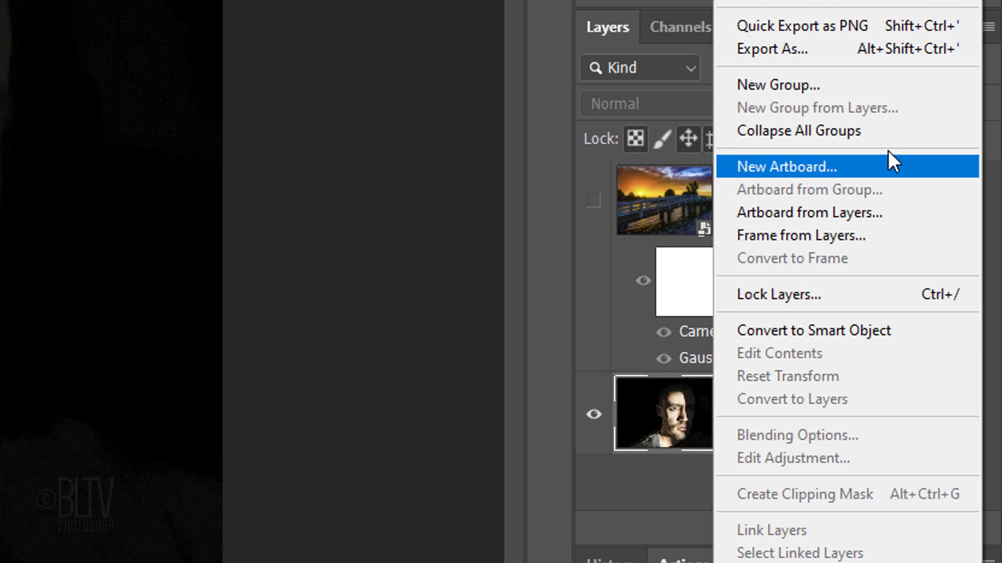
{"action": "left_click", "coordinate": [796, 330]}
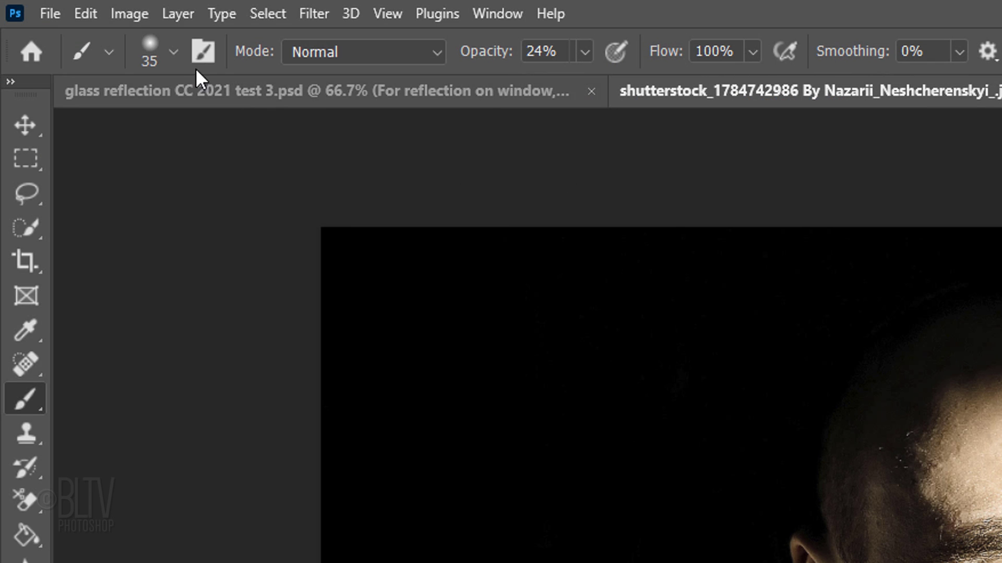
Step: Apply Shadows/Highlights to Layer 0 with Shadows 35%, Highlights 0%, Color +20
{"action": "left_click", "coordinate": [136, 13]}
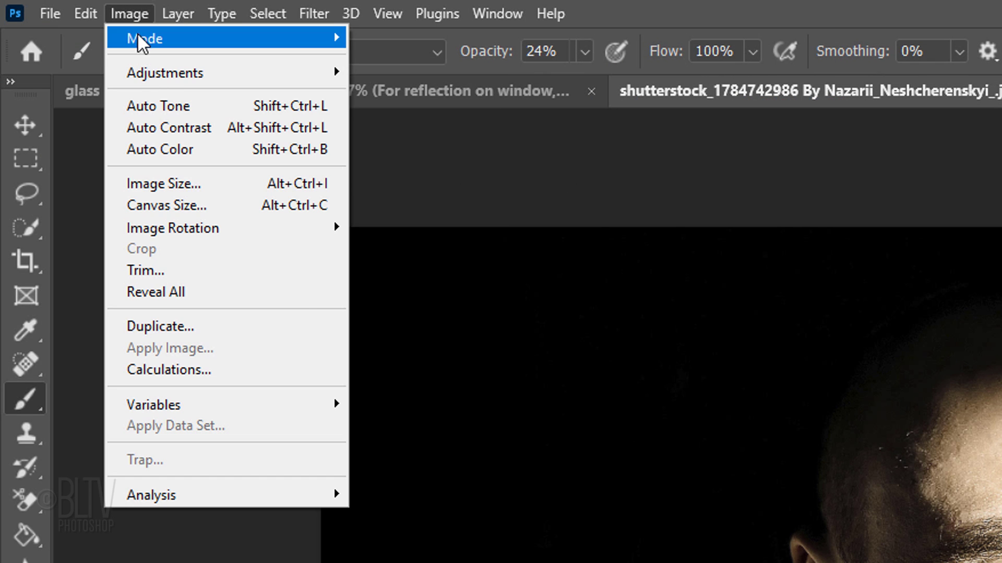
{"action": "mouse_move", "coordinate": [152, 74]}
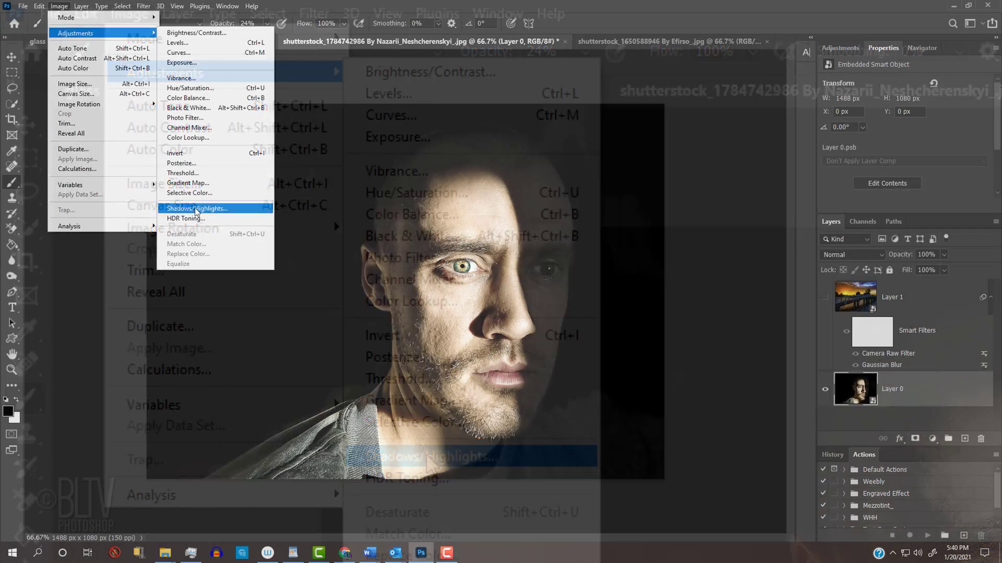
{"action": "left_click", "coordinate": [429, 457]}
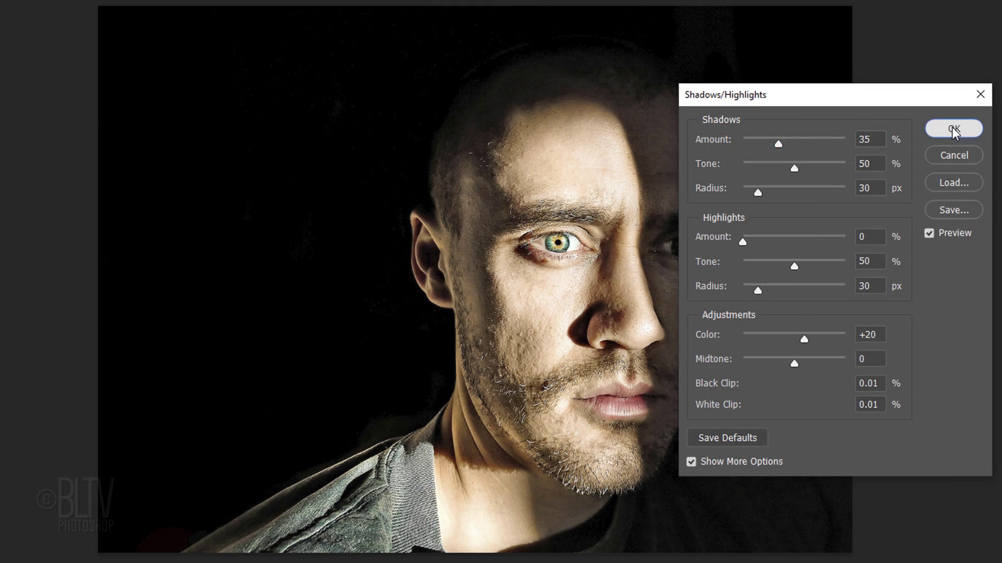
{"action": "left_click", "coordinate": [951, 127]}
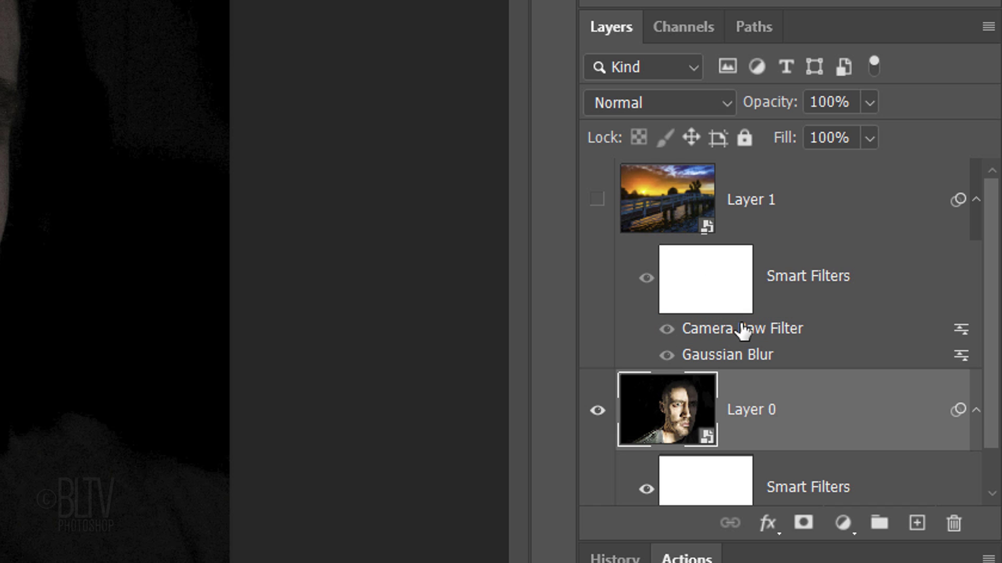
Step: Alt-drag a copy of the Camera Raw filter onto Layer 0, then set the bridge layer's blend mode
{"action": "key", "text": "alt"}
{"action": "left_click_drag", "start_coordinate": [743, 330], "coordinate": [744, 361]}
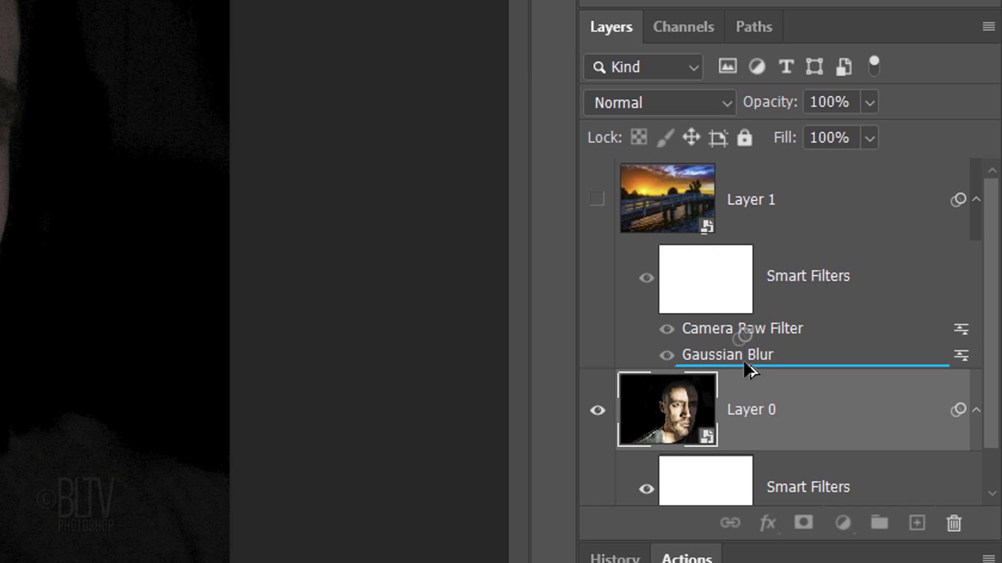
{"action": "left_click_drag", "start_coordinate": [744, 404], "coordinate": [744, 417]}
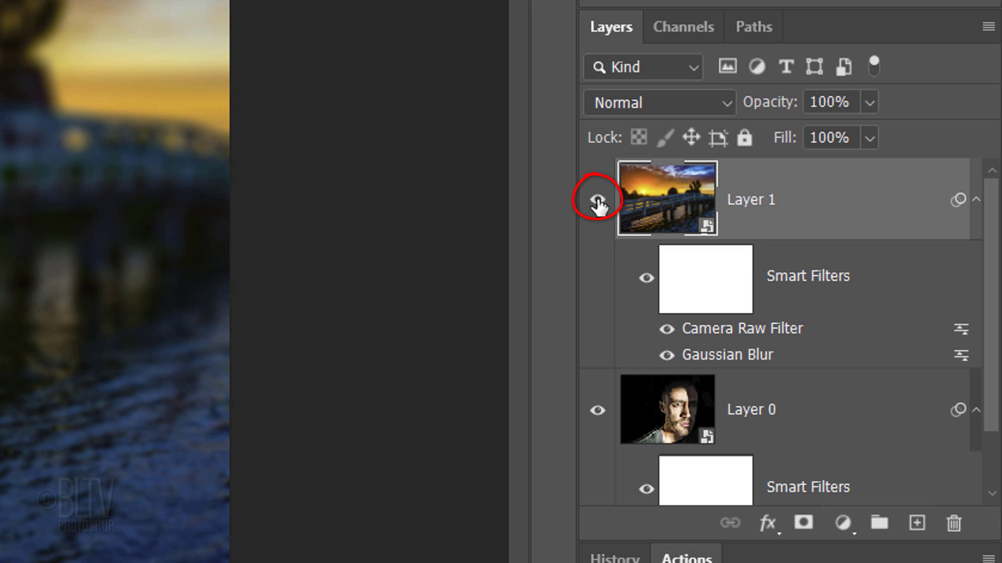
{"action": "left_click", "coordinate": [627, 103]}
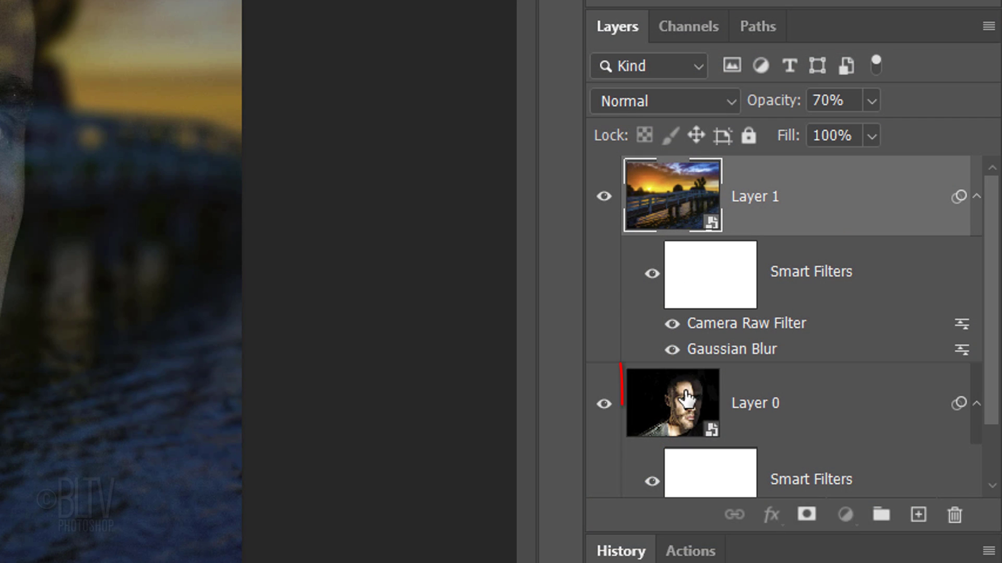
Step: Add a Photo Filter adjustment above Layer 0 using Warming Filter (85) at 64% density
{"action": "left_click", "coordinate": [687, 399]}
{"action": "scroll", "coordinate": [696, 406], "scroll_direction": "down", "scroll_amount": 2}
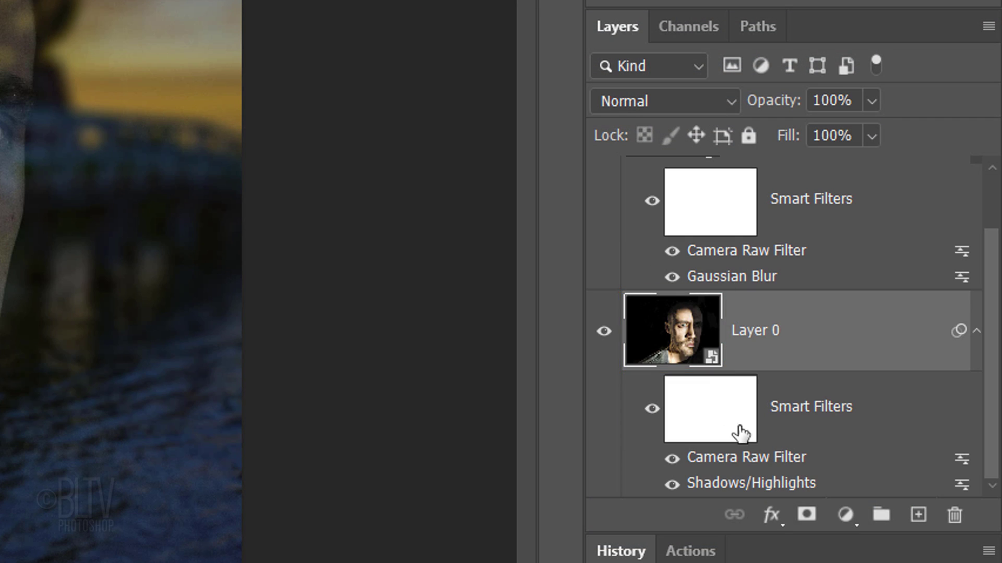
{"action": "left_click", "coordinate": [846, 518]}
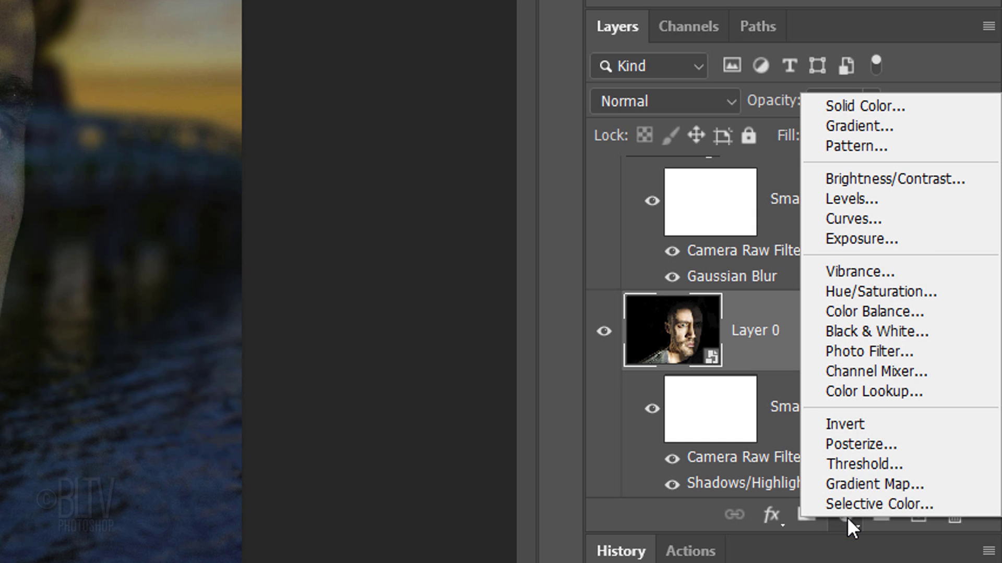
{"action": "left_click", "coordinate": [849, 354]}
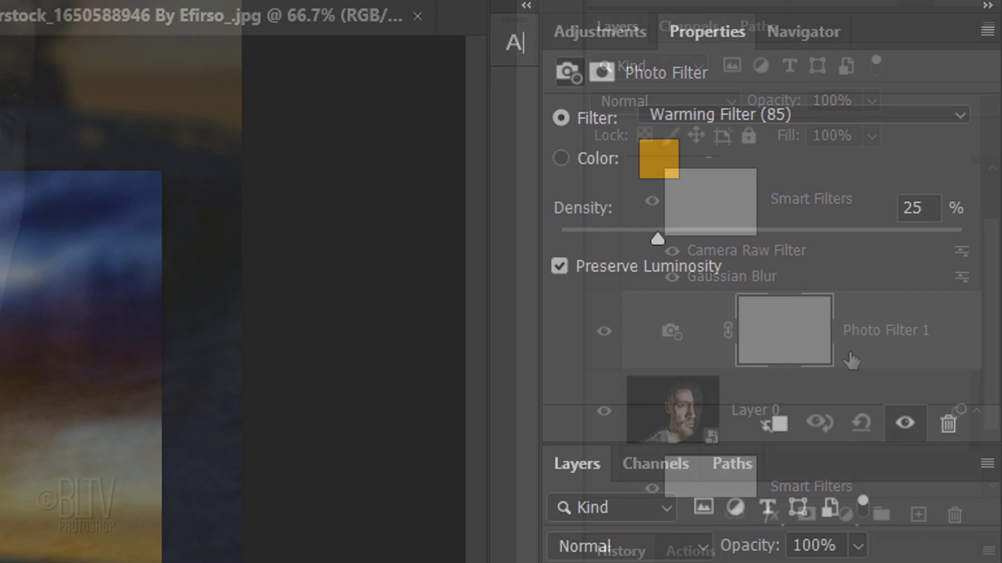
{"action": "left_click", "coordinate": [772, 114]}
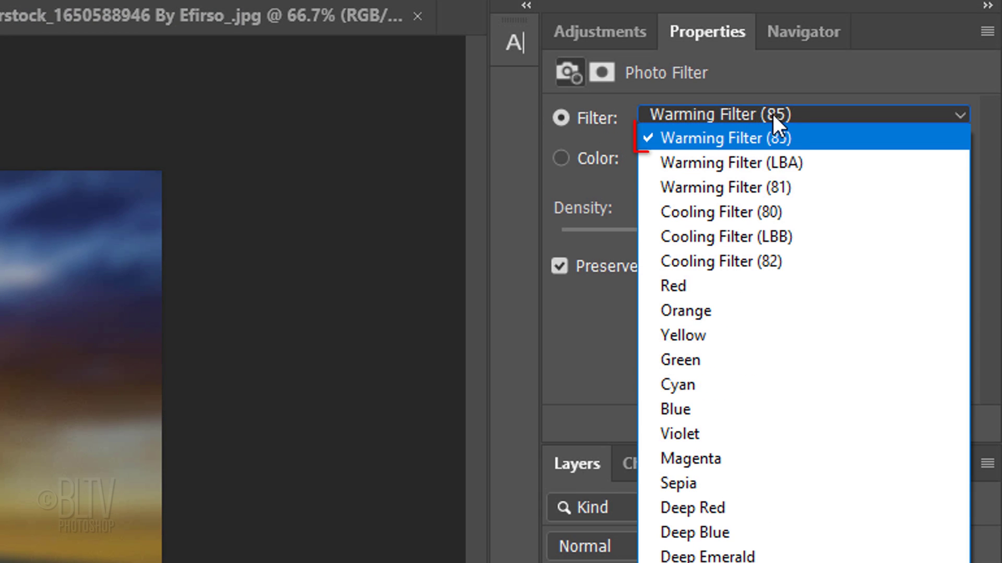
{"action": "left_click", "coordinate": [764, 122]}
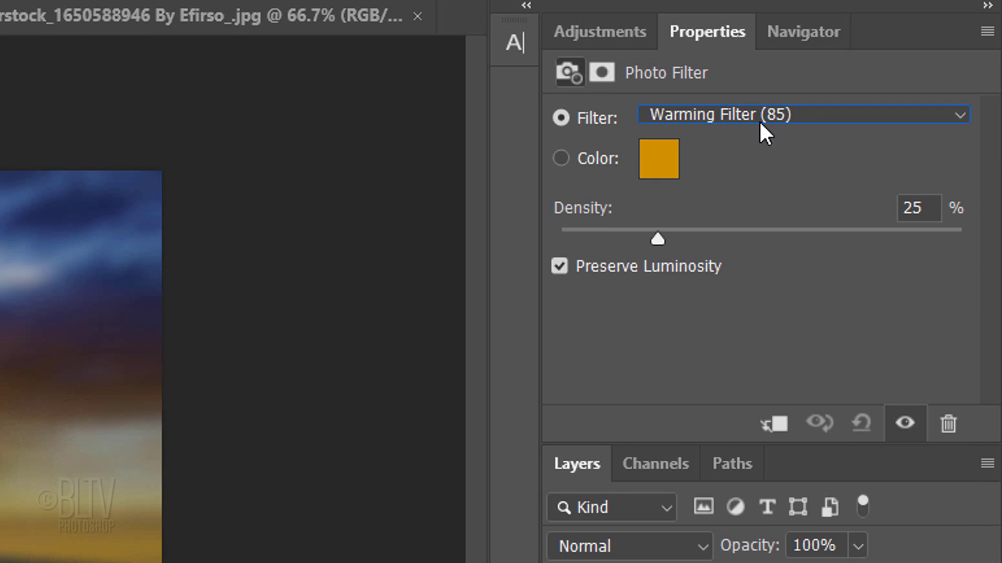
{"action": "left_click_drag", "start_coordinate": [659, 240], "coordinate": [828, 244]}
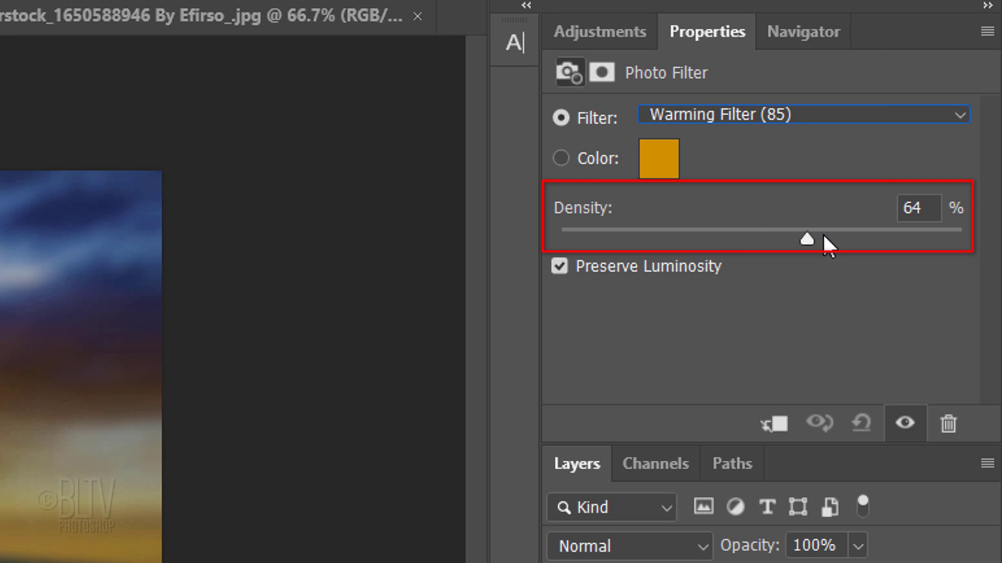